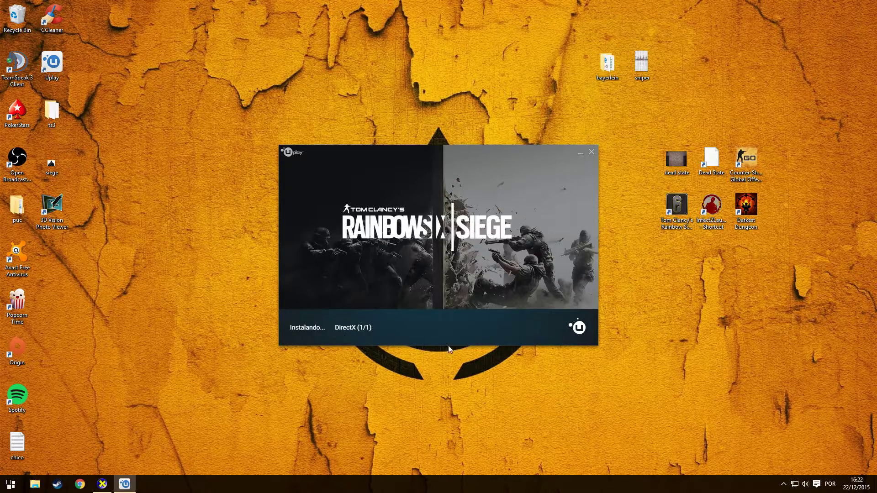
Bring up the DxDiag report showing DirectX 12, search dxdiag from Start, then close the report
left_click(103, 484)
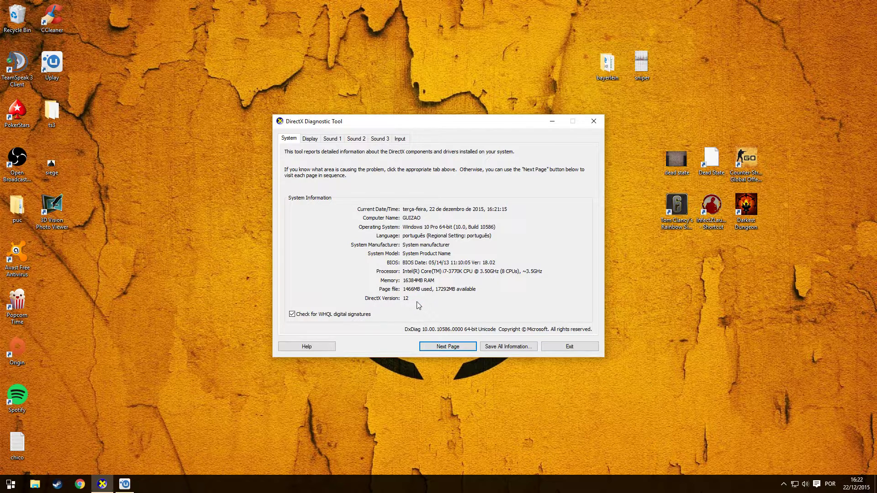
left_click(10, 485)
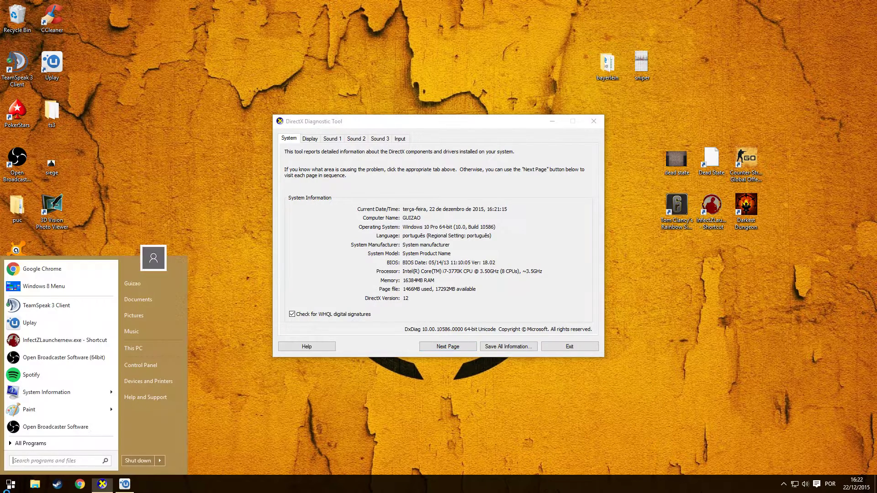
type("d")
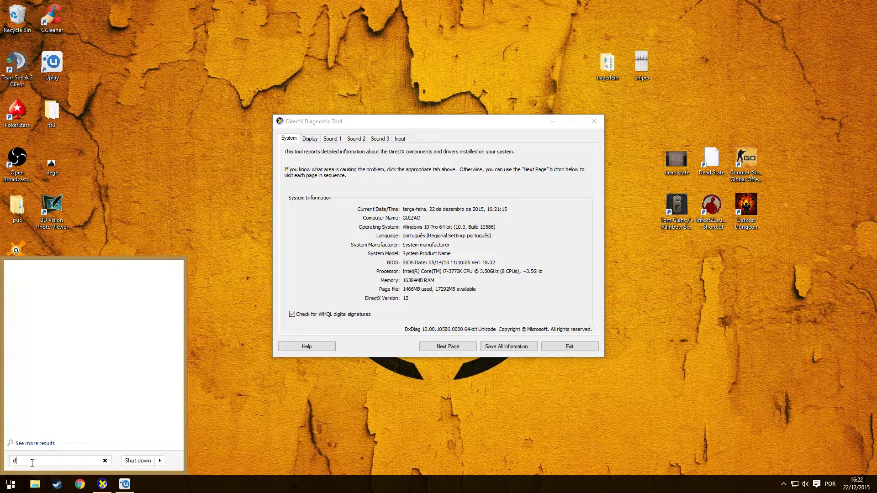
type("xdiag")
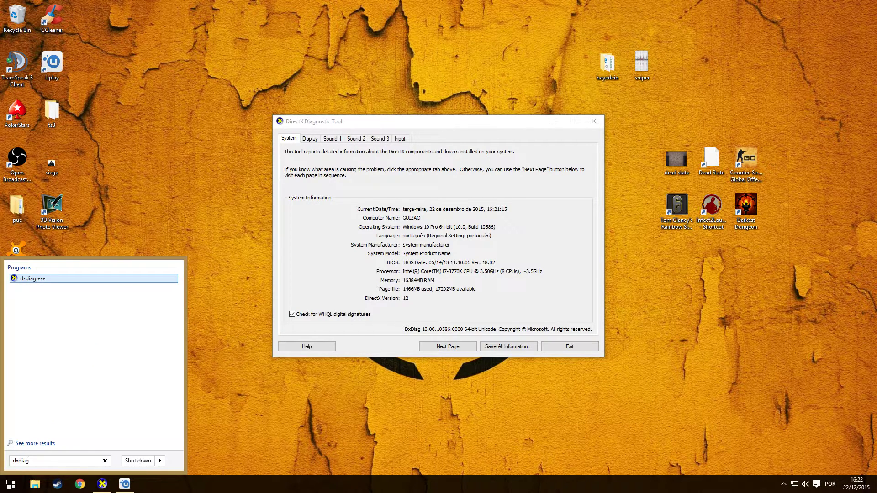
left_click(425, 262)
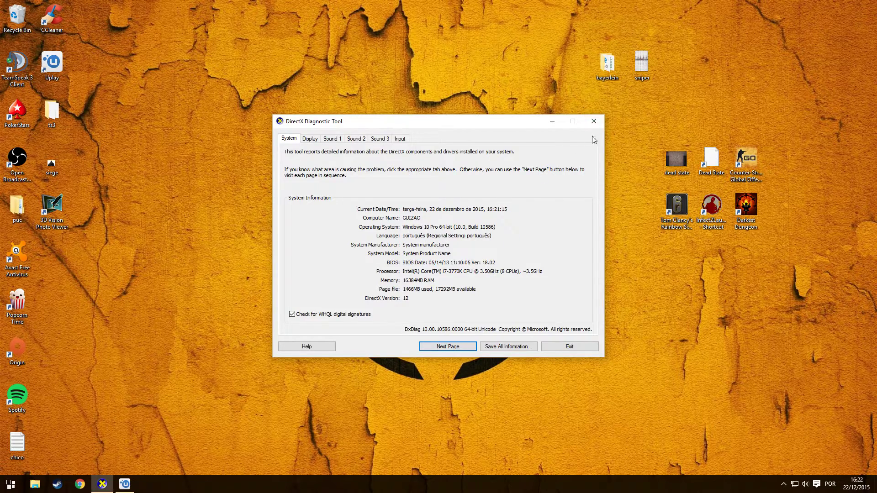
left_click(593, 122)
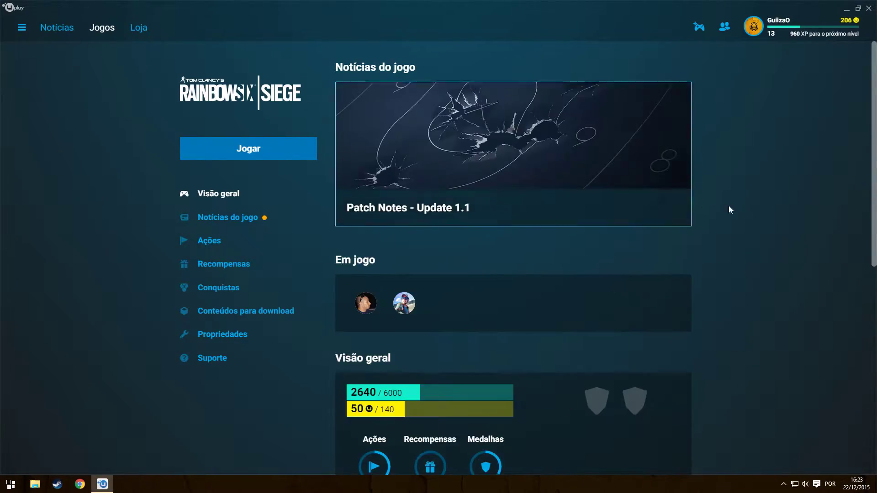
Open Uplay's main navigation menu
left_click(22, 28)
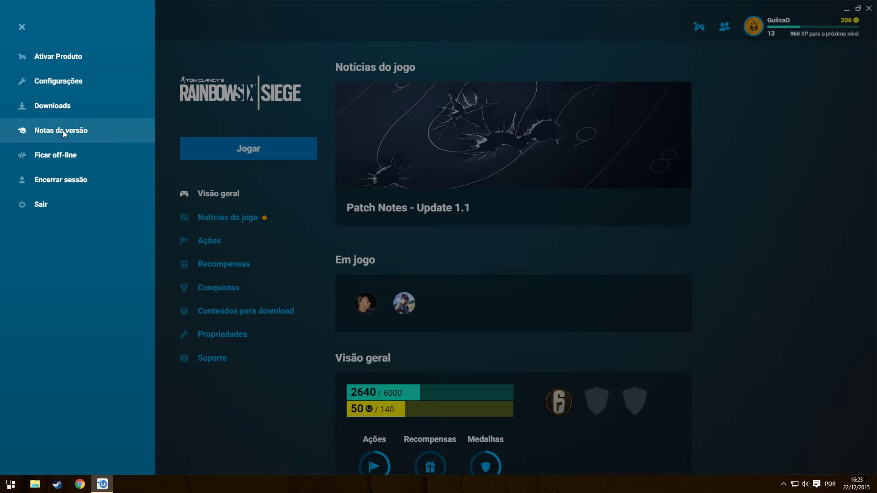
Choose 'Ficar off-line' to put Uplay into offline mode
left_click(67, 156)
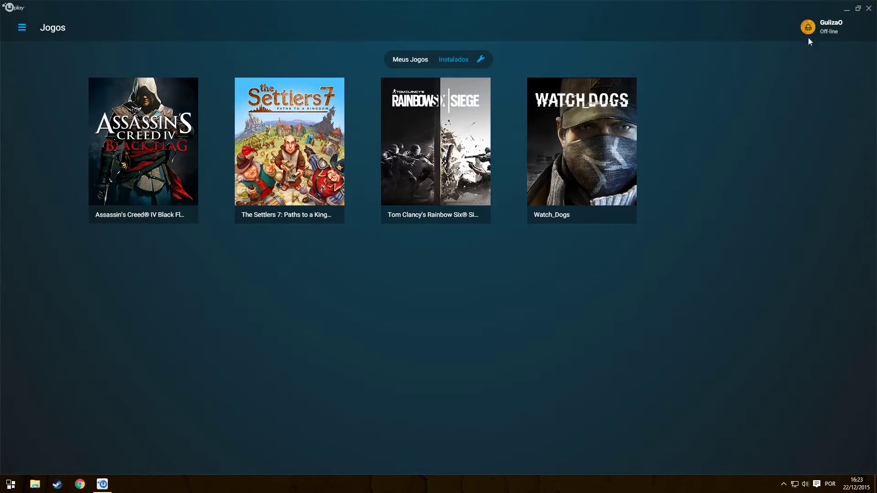
Launch Rainbow Six Siege offline and approve the Uplay Service permission prompt
left_click(868, 8)
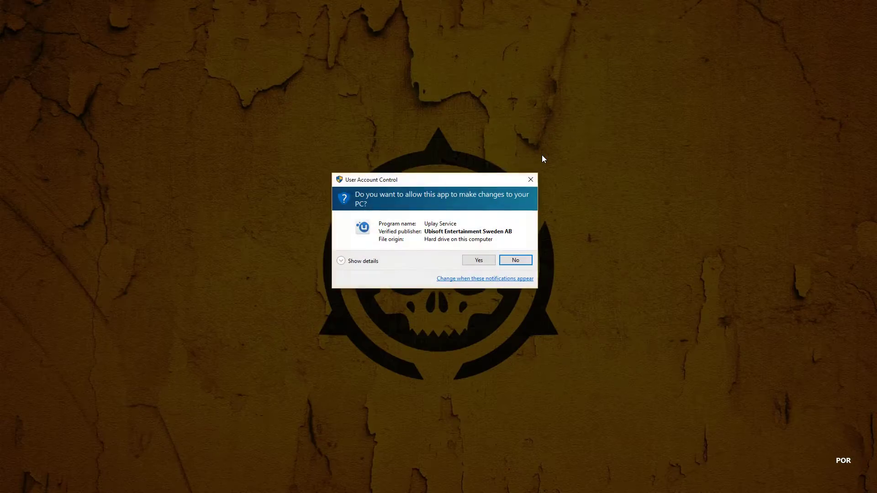
left_click(481, 261)
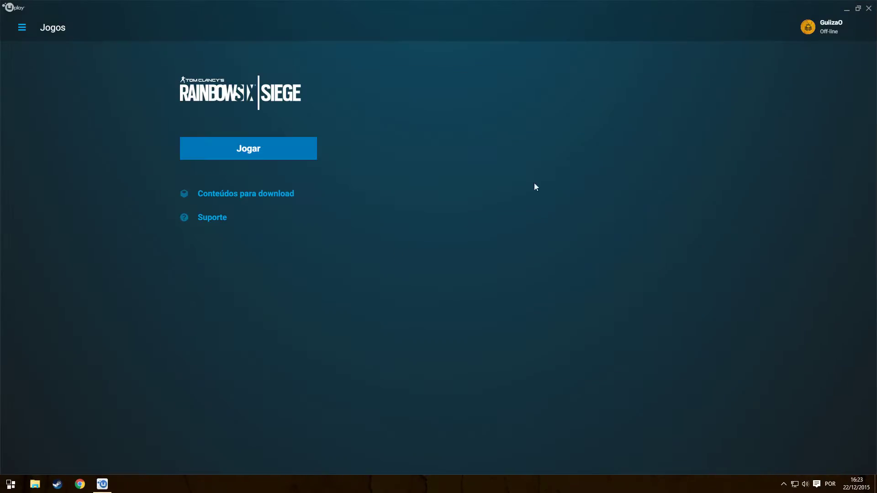
Switch Uplay back online with 'Ficar on-line', then quit the launcher
left_click(22, 28)
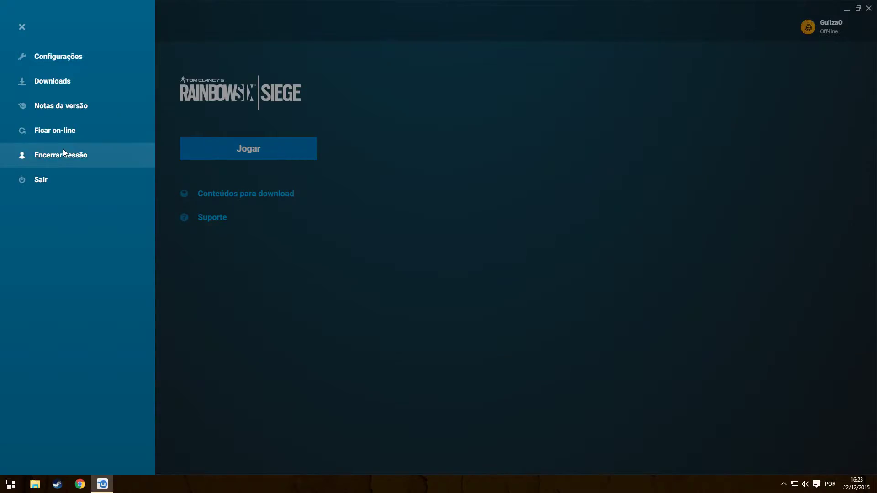
left_click(58, 133)
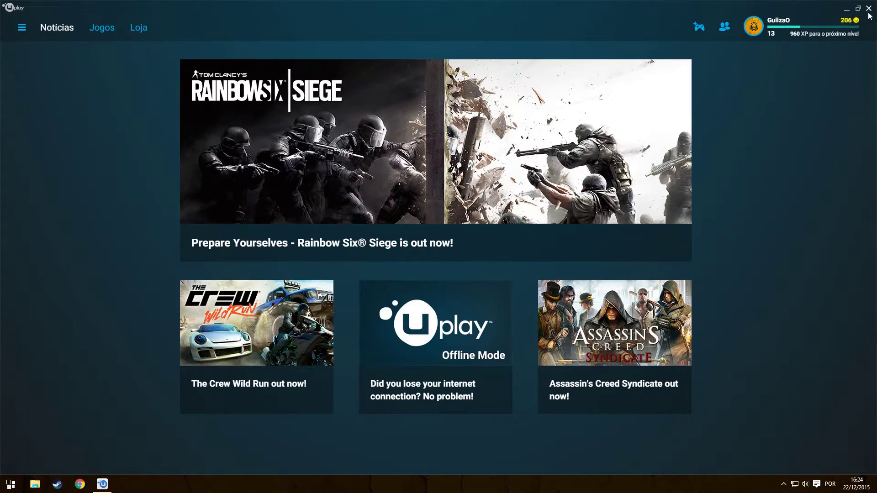
left_click(869, 8)
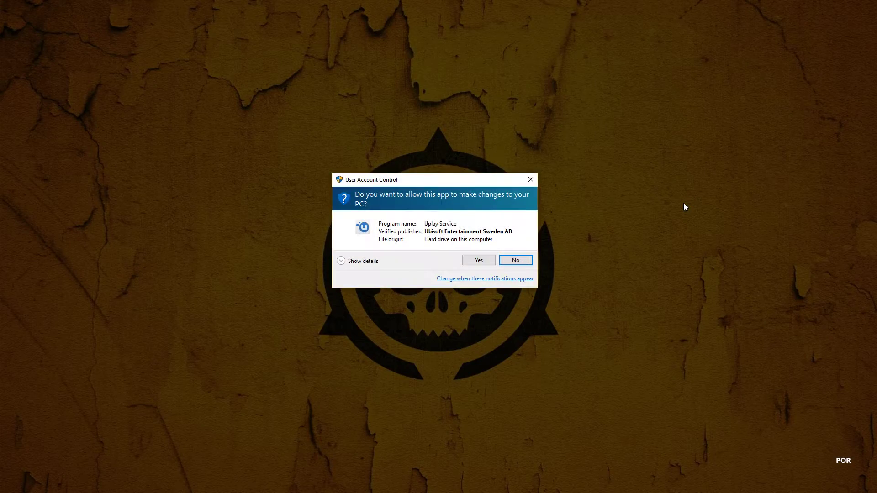
Accept the Uplay Service permission prompt by keyboard, then close Uplay to the desktop
key("Left")
key("Return")
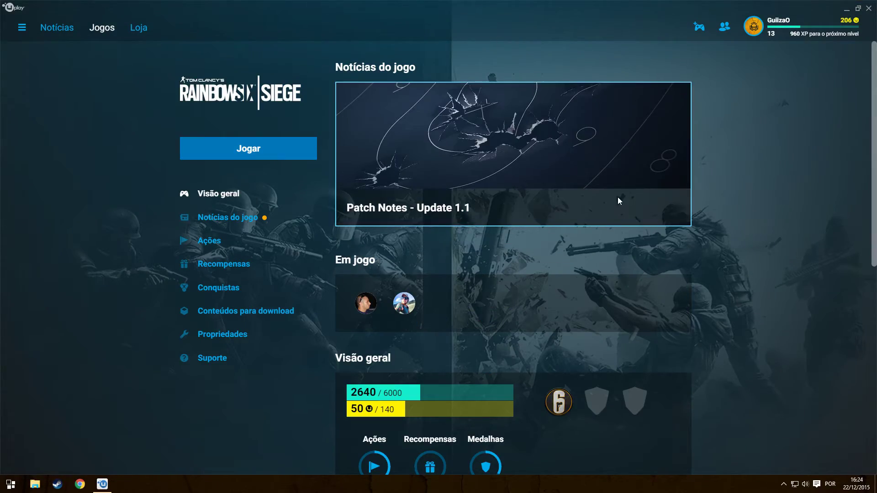
left_click(868, 8)
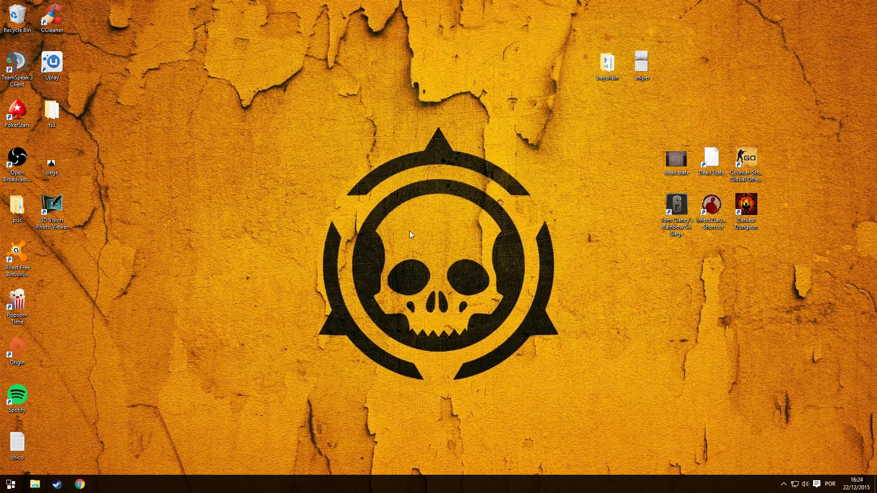